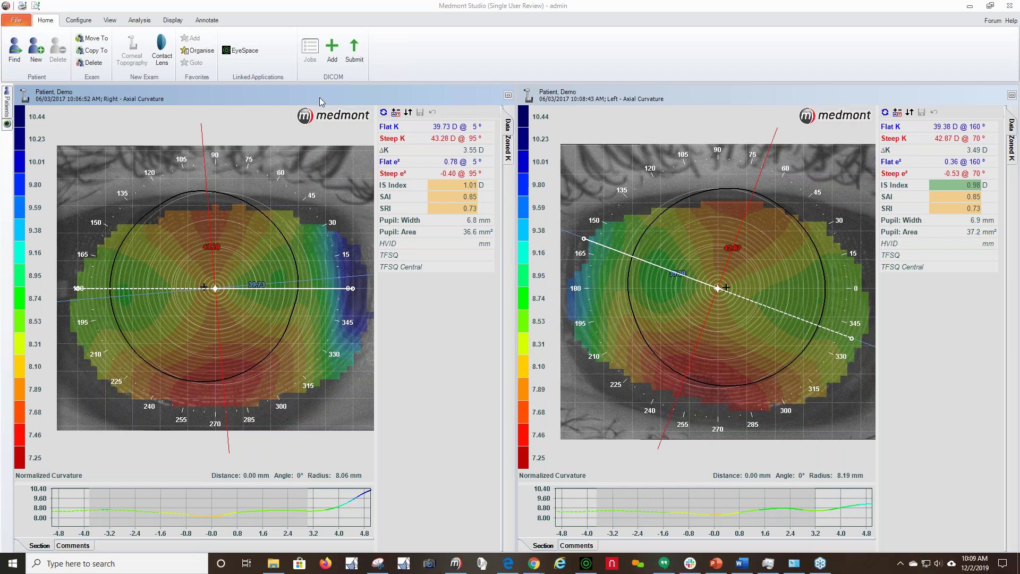
Step: Launch EyeSpace from Medmont Studio for the current demo patient
left_click(247, 52)
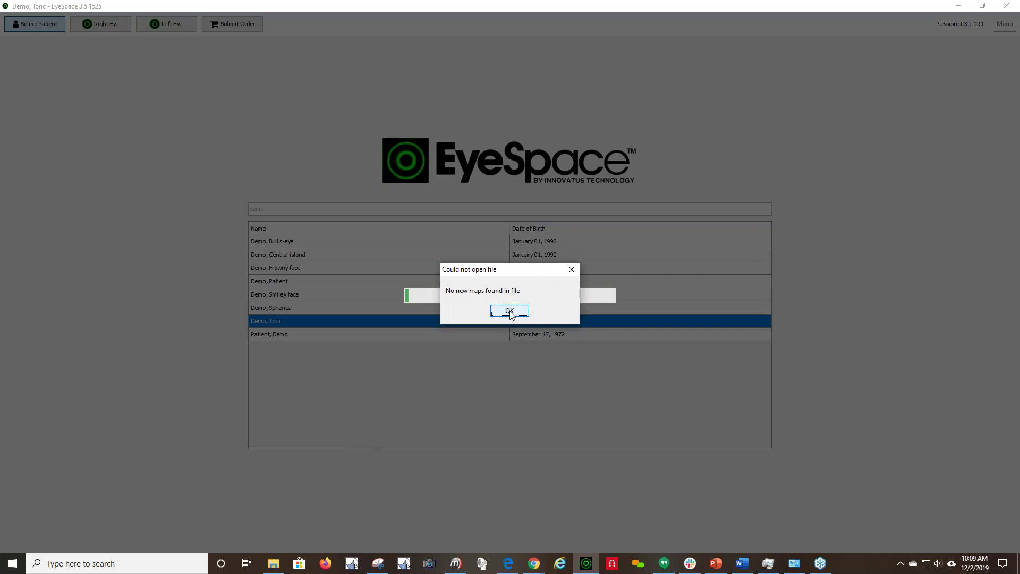
Step: Dismiss the file opening error and open the Toric demo patient's right-eye lens design page
left_click(510, 311)
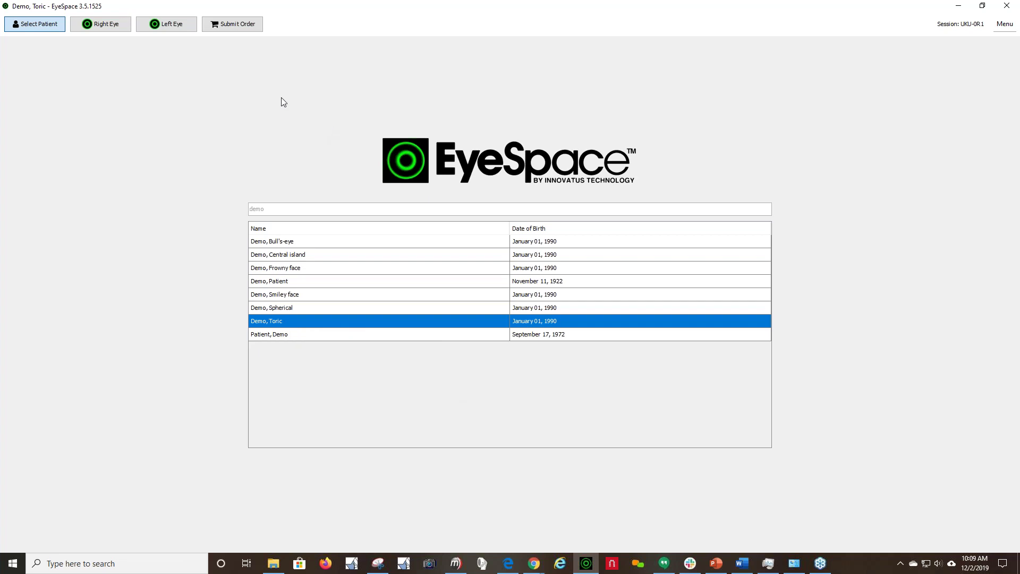
left_click(93, 25)
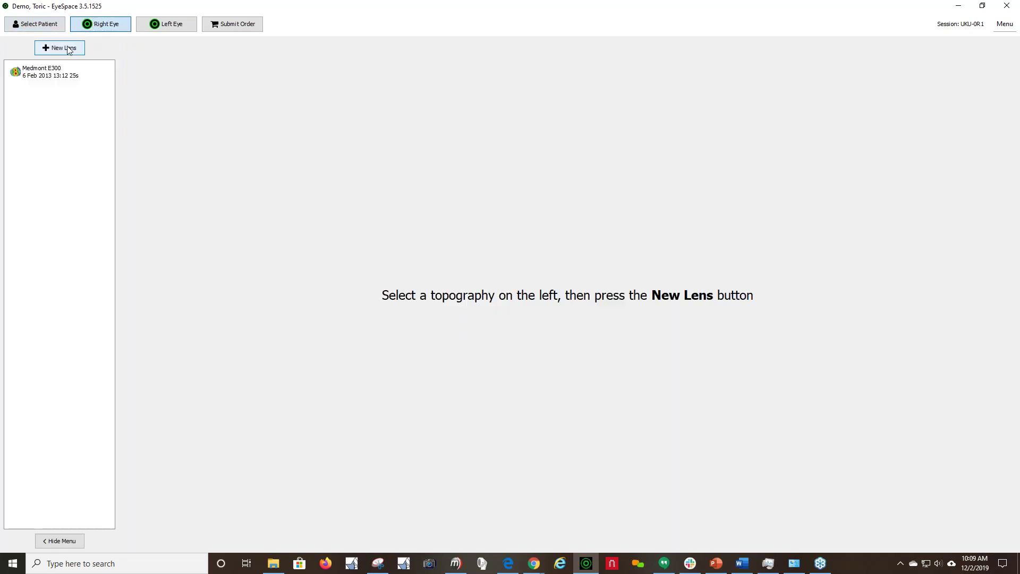
Step: Clear the missing-topography error, select the Medmont E300 topography and start a new lens from it
left_click(67, 51)
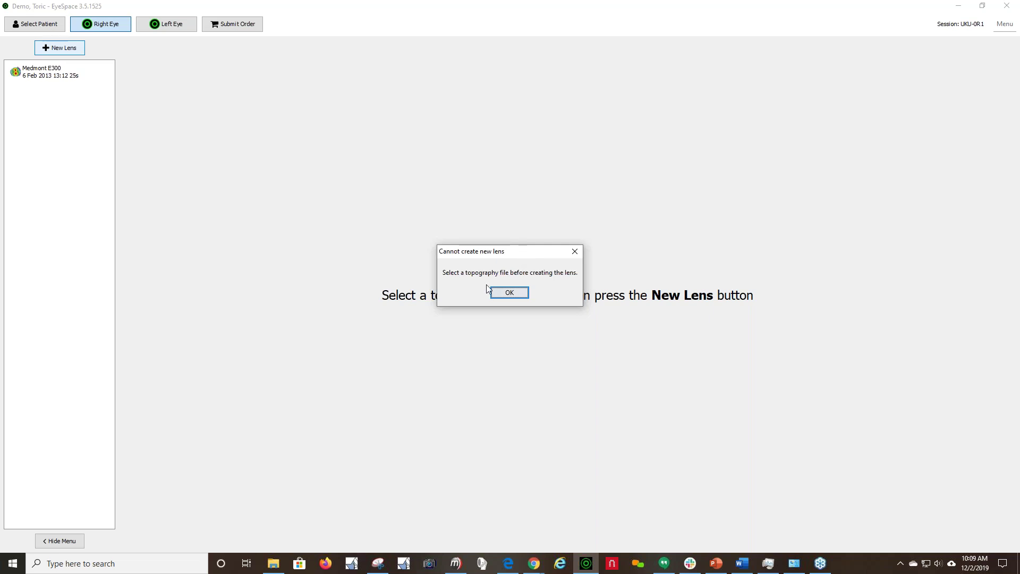
left_click(509, 293)
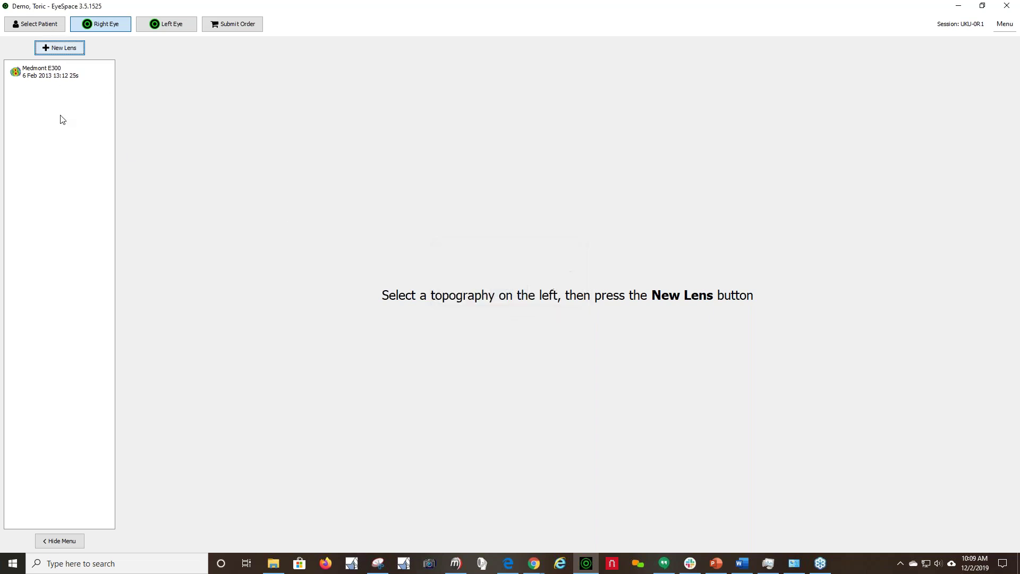
left_click(49, 76)
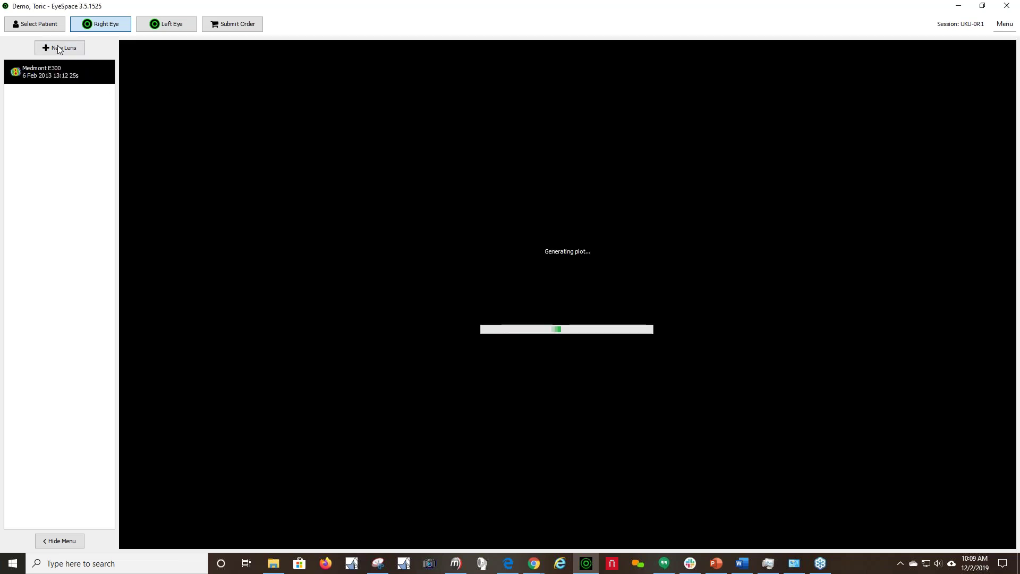
left_click(57, 47)
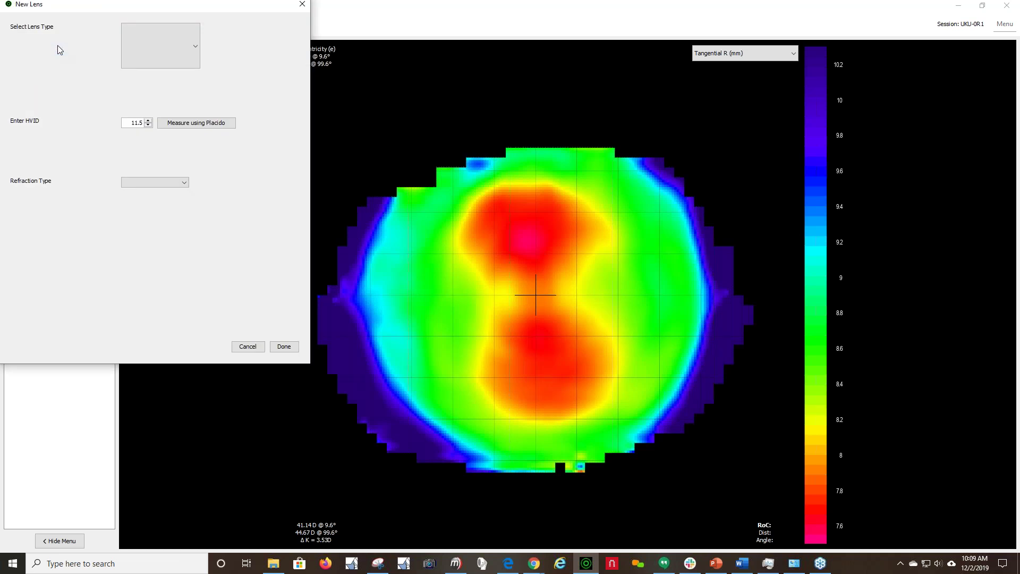
Step: Choose Forge Orthok as the lens type in the New Lens dialog
left_click(165, 58)
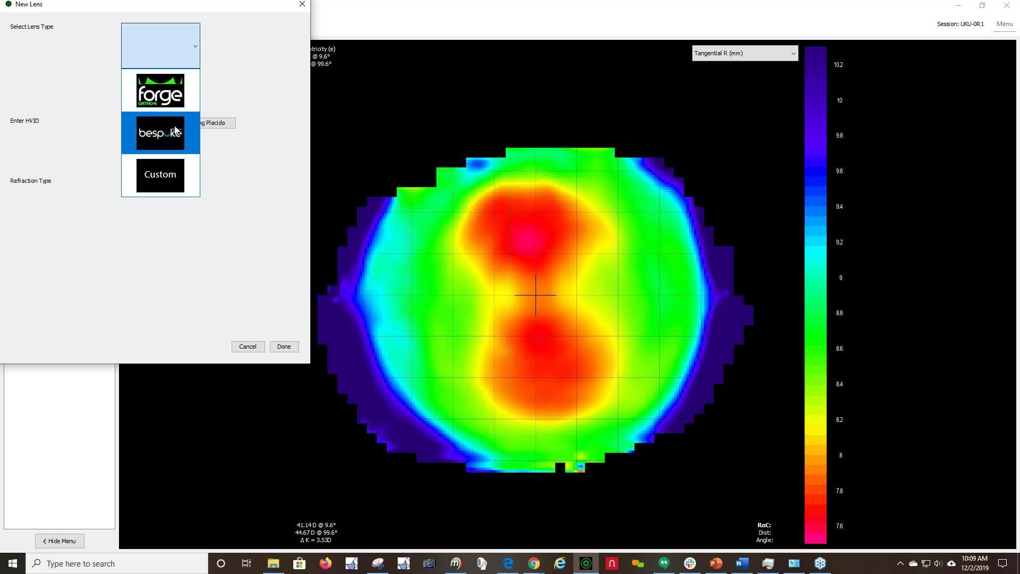
left_click(179, 94)
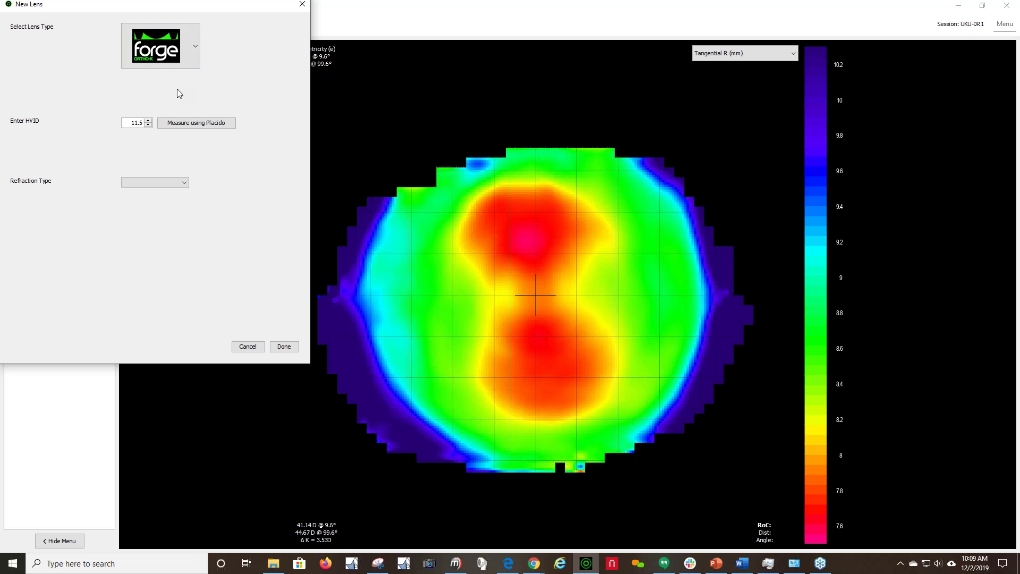
Step: Measure the HVID limbus to limbus on the Placido image (about 11.46 mm) and save it
left_click(185, 123)
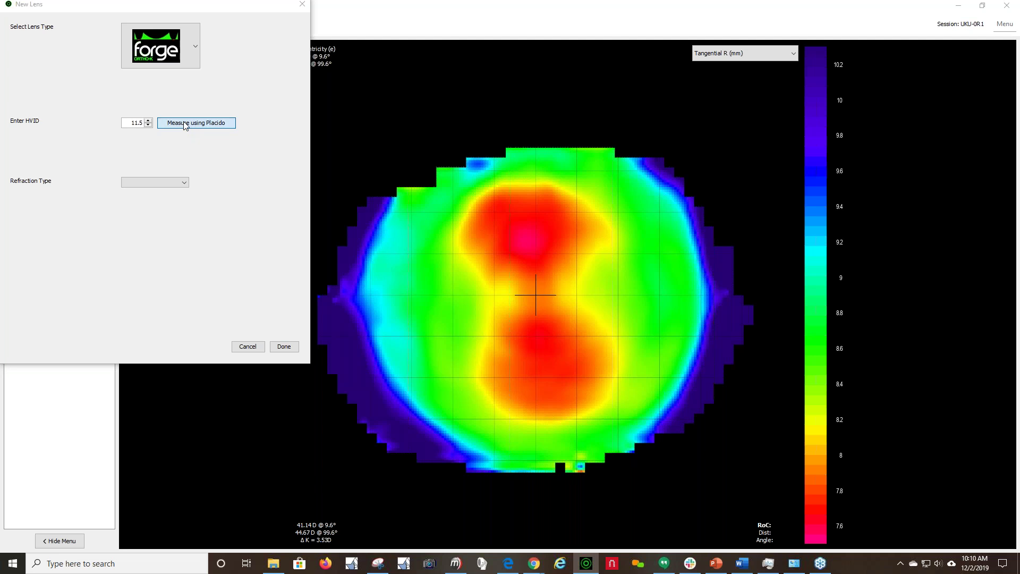
left_click_drag(276, 163, 323, 98)
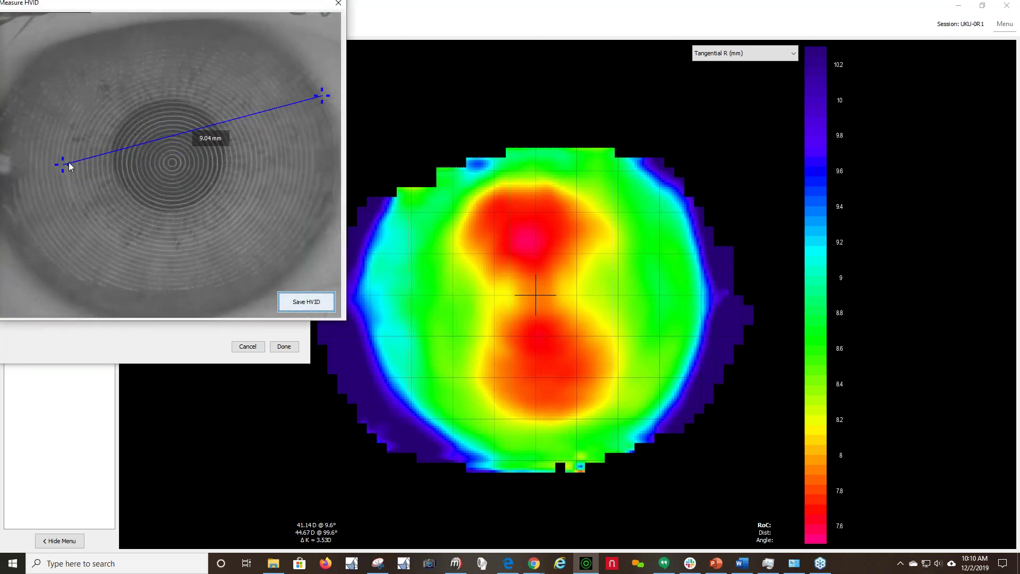
left_click_drag(64, 164, 19, 78)
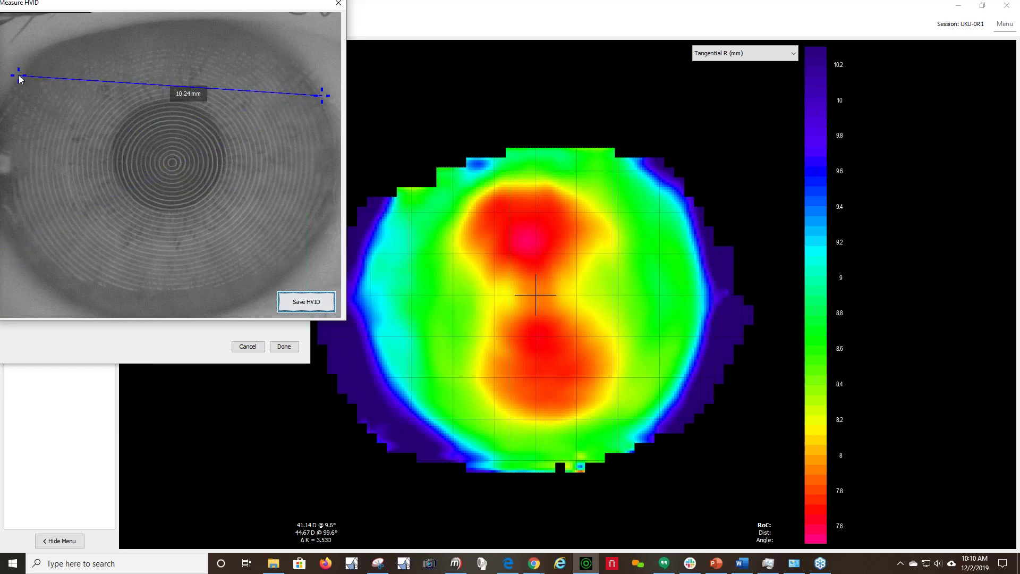
left_click_drag(323, 97, 315, 248)
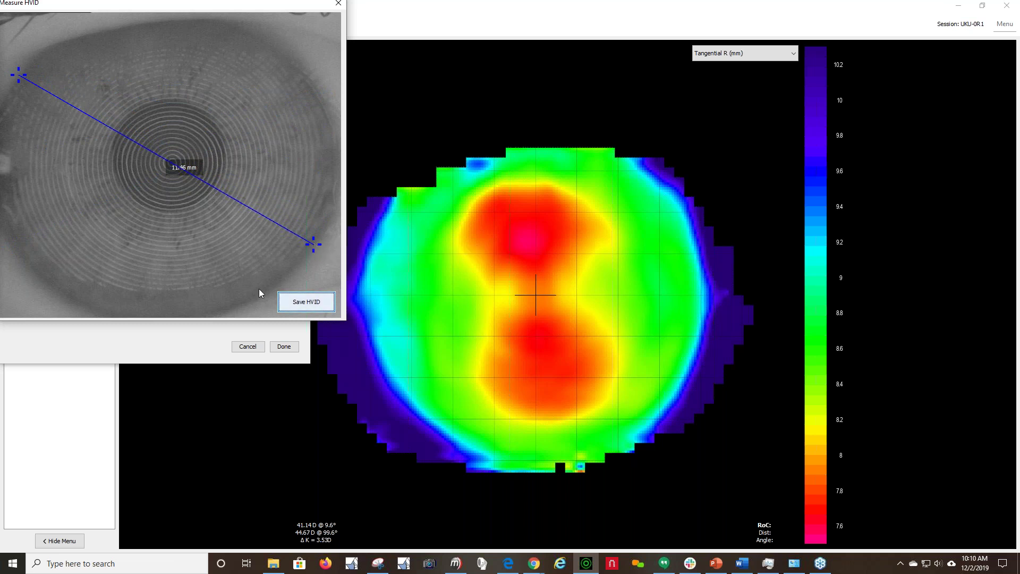
left_click(311, 301)
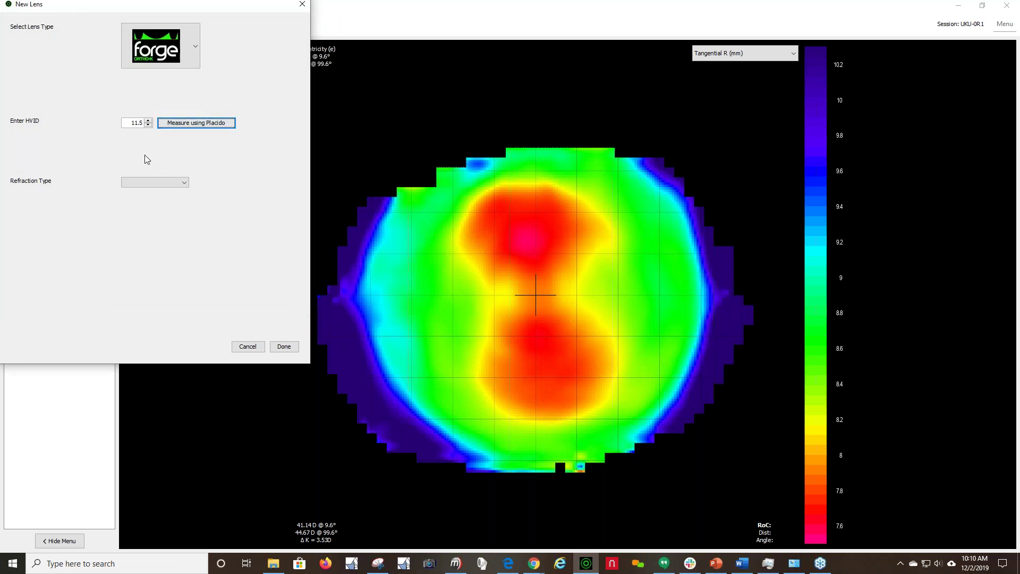
Step: Enter a Spectacle RX of -3.0 / -3.5 × 180 and finish creating the Forge lens
left_click(184, 183)
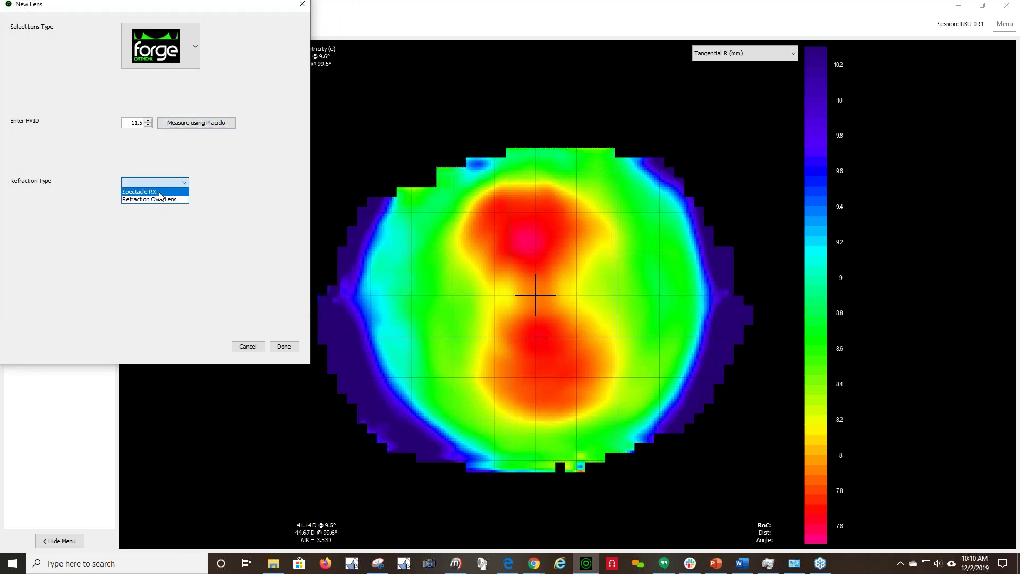
left_click(160, 192)
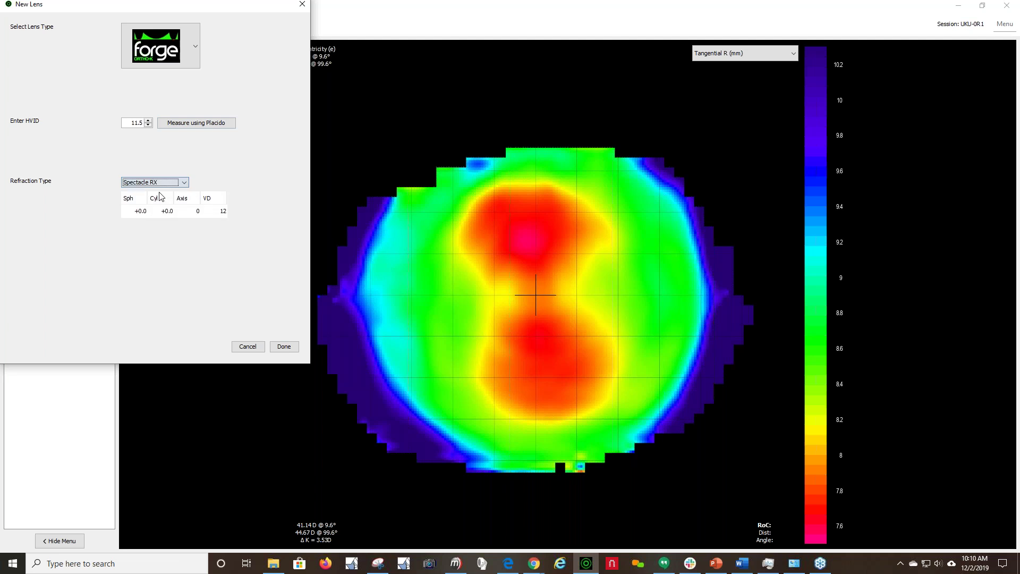
left_click(141, 214)
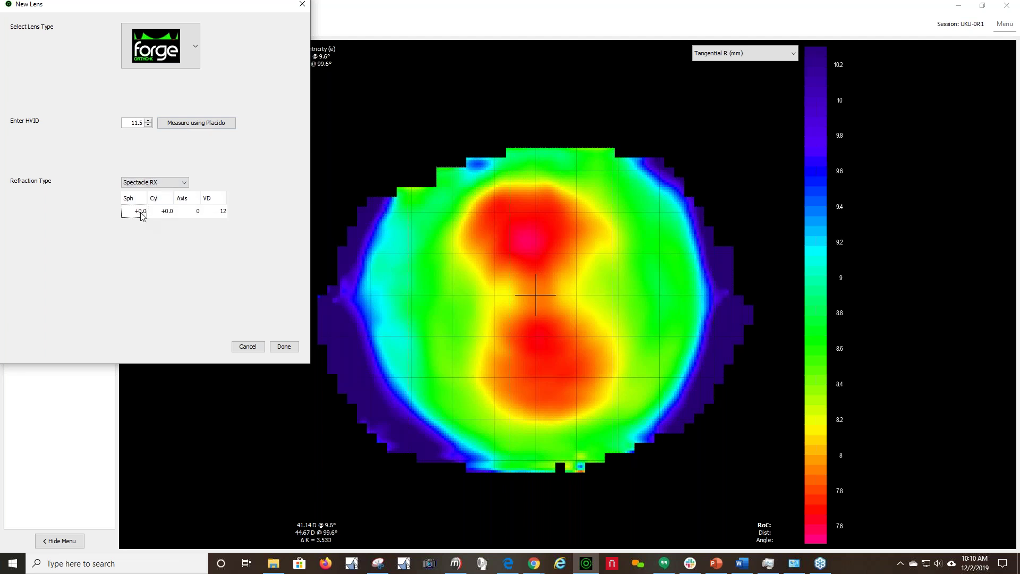
type("-3")
left_click(173, 213)
type("-3.5")
left_click(197, 213)
type("180")
left_click(290, 347)
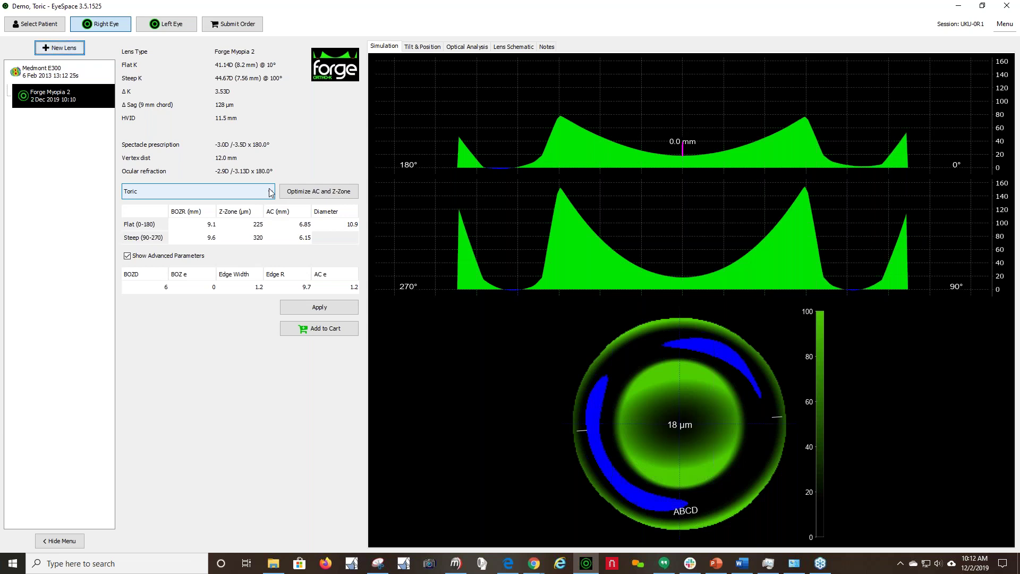
left_click(271, 193)
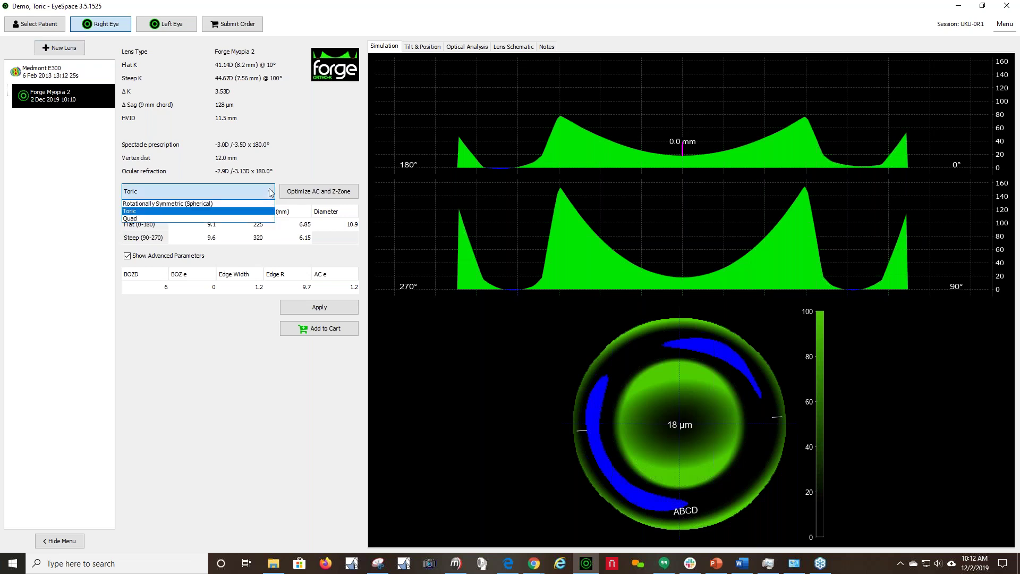
left_click(271, 193)
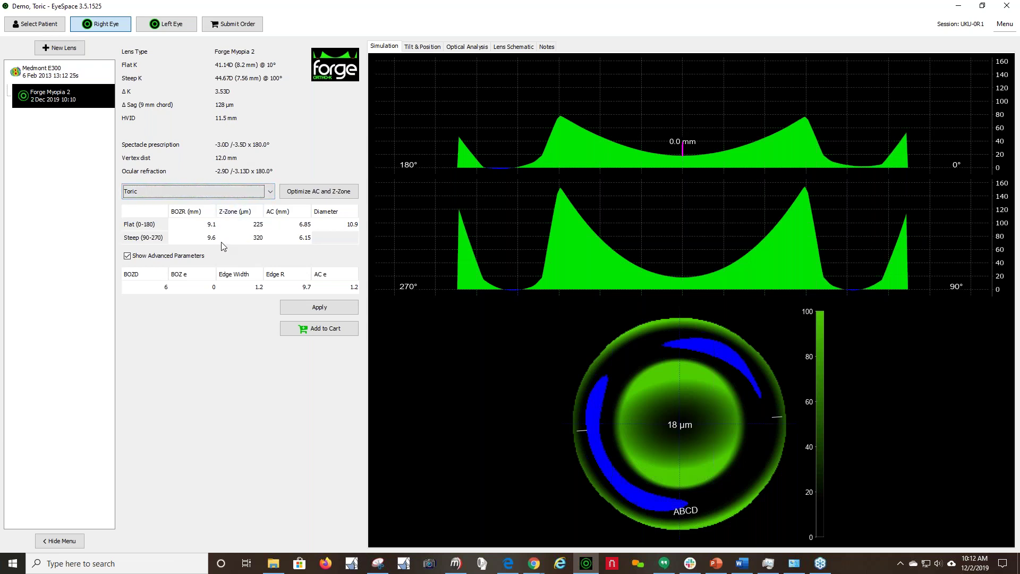
left_click(127, 257)
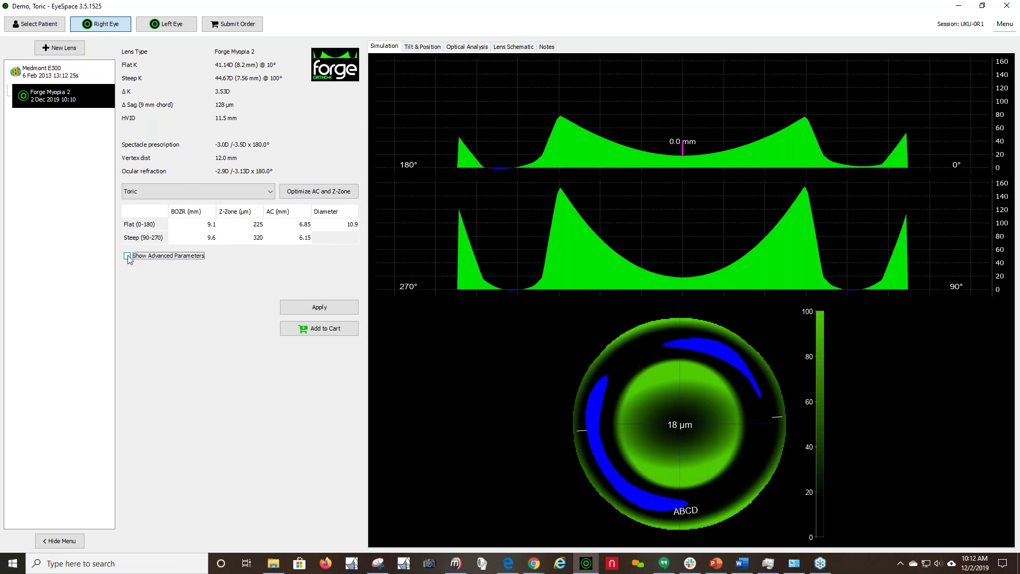
left_click(128, 256)
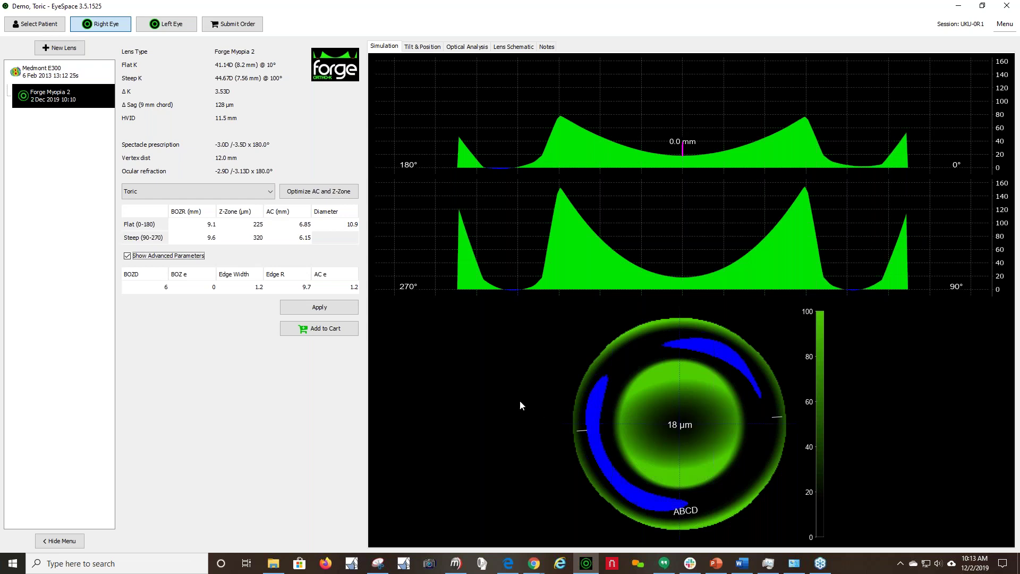
Step: Change the Z-Zone from 225 to 230 µm flat and 325 µm steep, then recalculate the fit
left_click(263, 227)
double_click(262, 226)
type("2")
double_click(261, 238)
type("325")
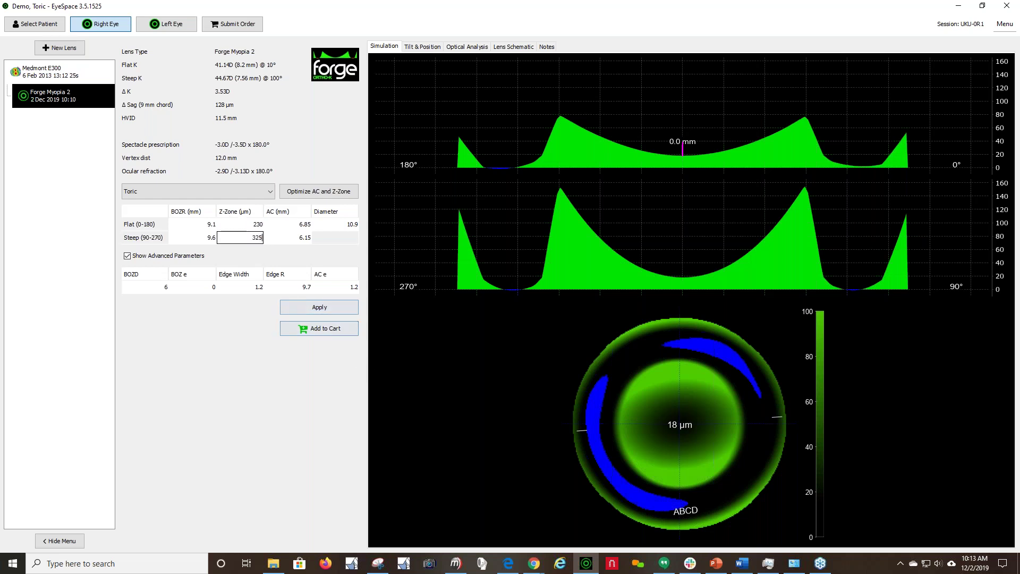
left_click(335, 308)
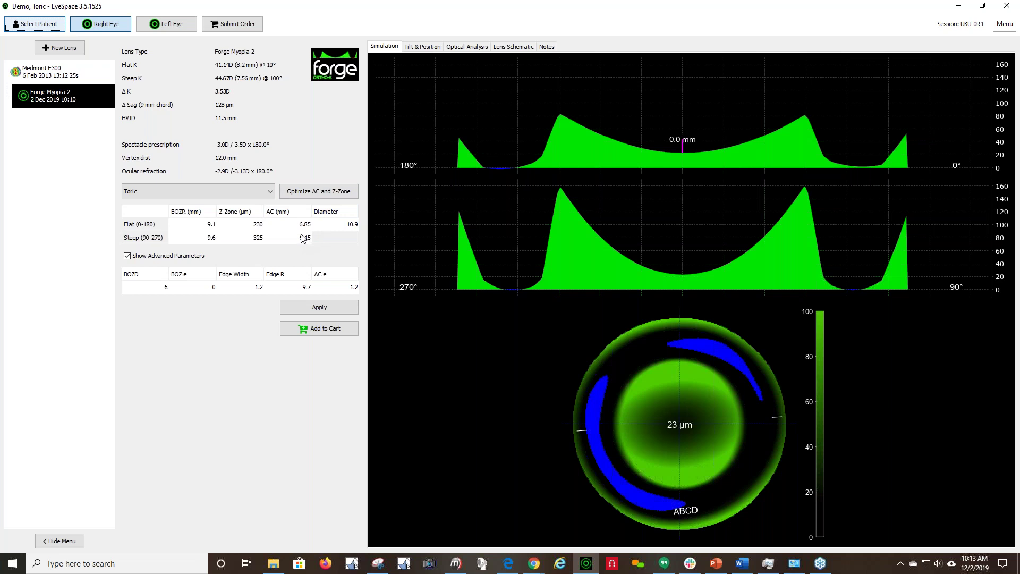
left_click(350, 228)
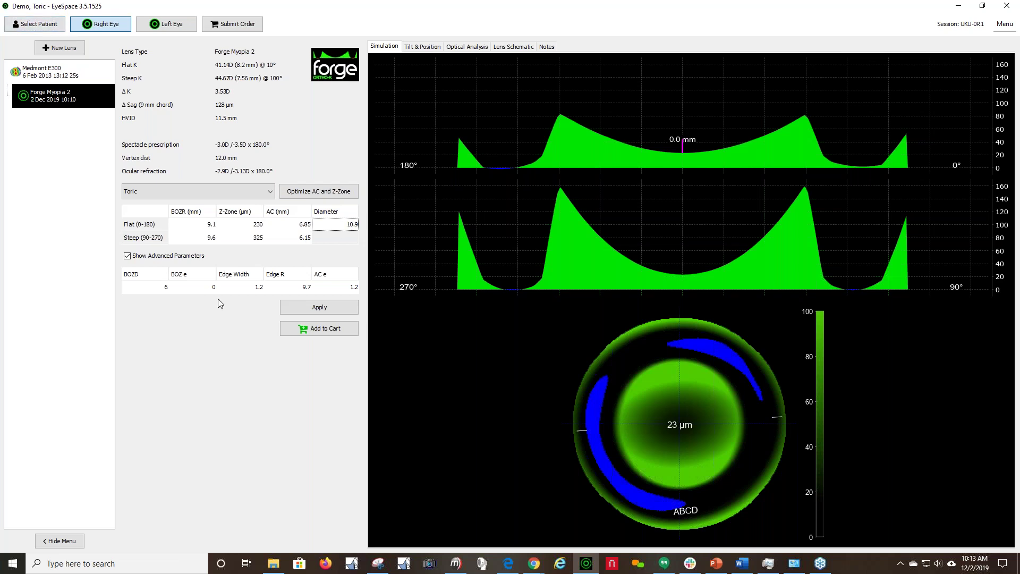
left_click(167, 289)
type("6")
left_click(215, 288)
left_click(261, 287)
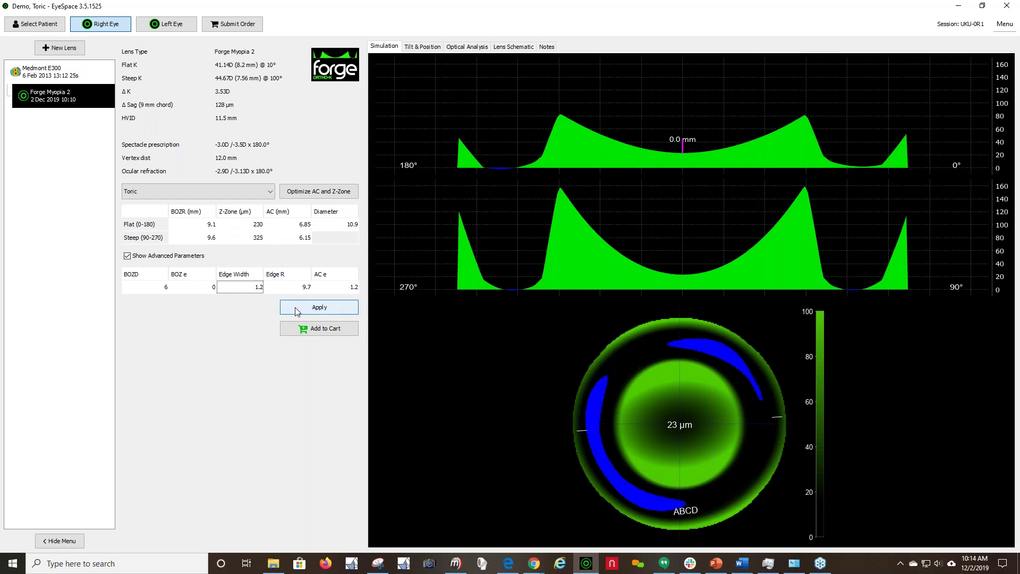
Step: Add the lens to the cart supplied as Spherical Power Effect (BVP +3.25 / -2.0 × 90)
left_click(307, 330)
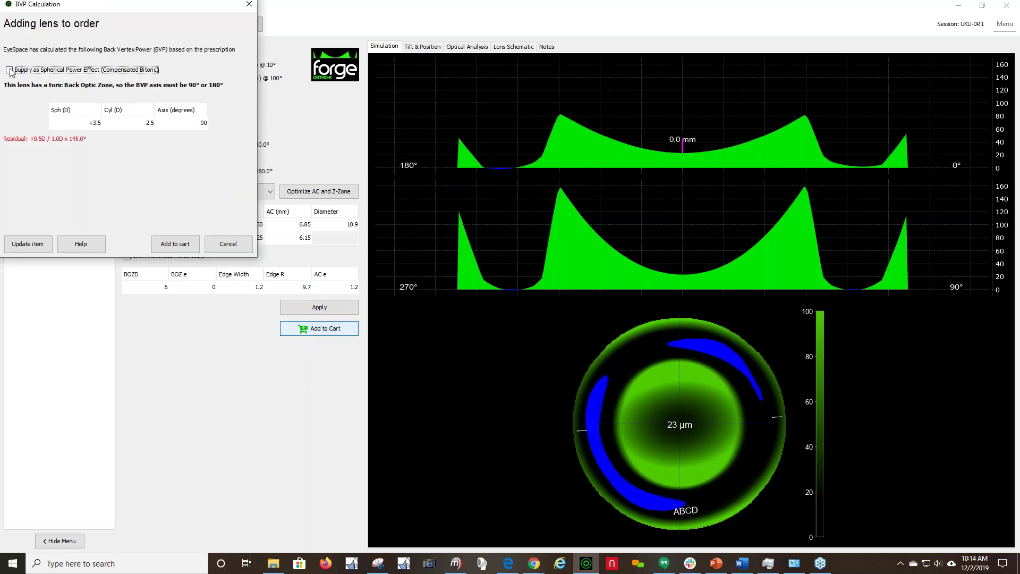
left_click(9, 71)
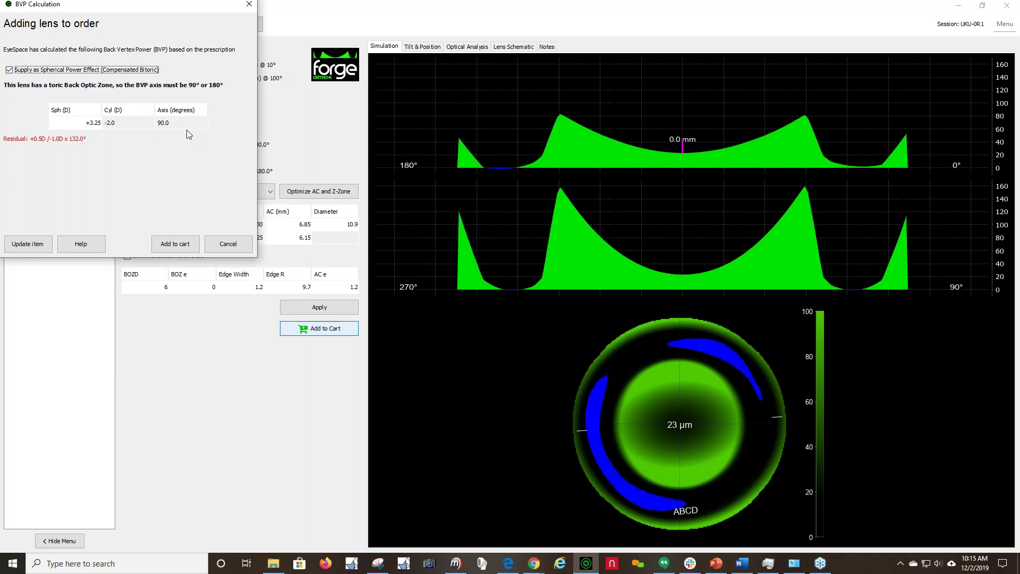
left_click(8, 70)
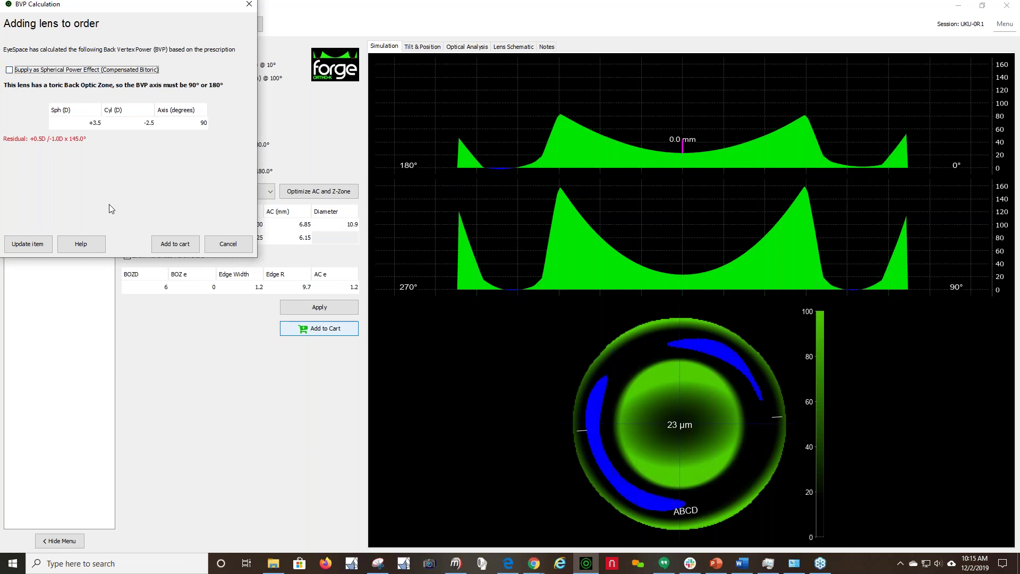
left_click(24, 73)
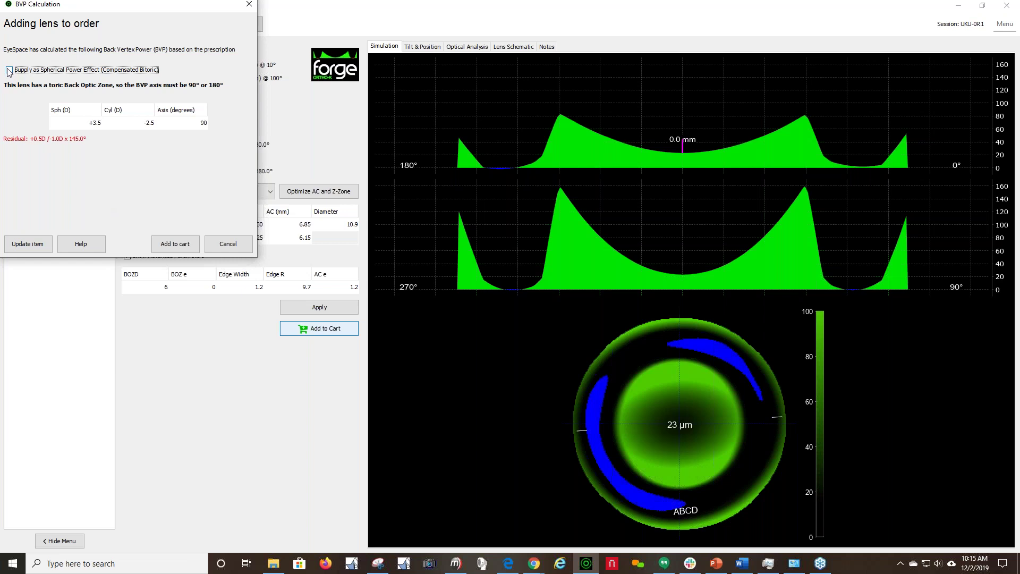
left_click(171, 247)
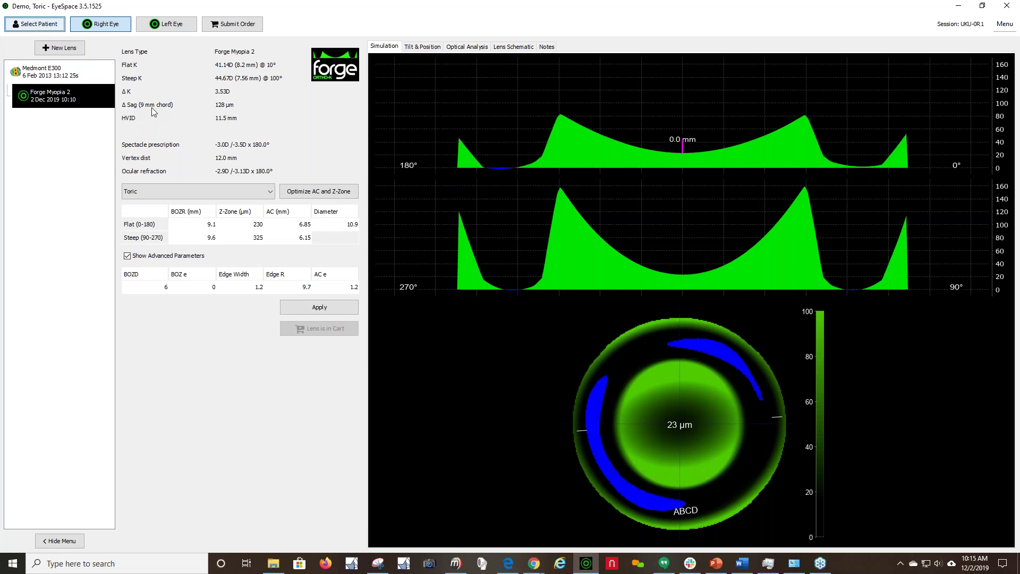
Step: Bring up the Submit Order page and review the material list, leaving Boston XO Green selected
left_click(229, 26)
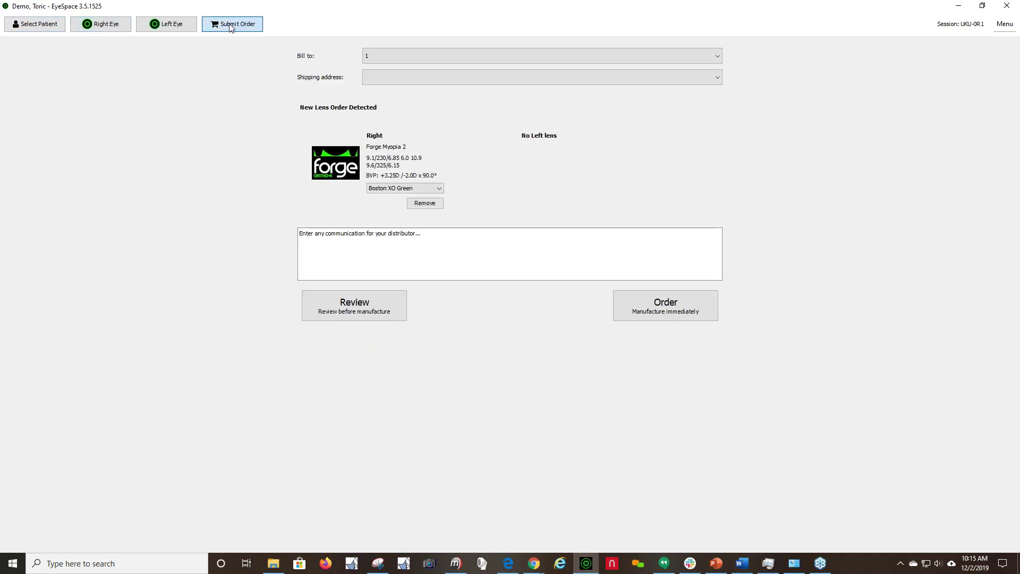
left_click(423, 188)
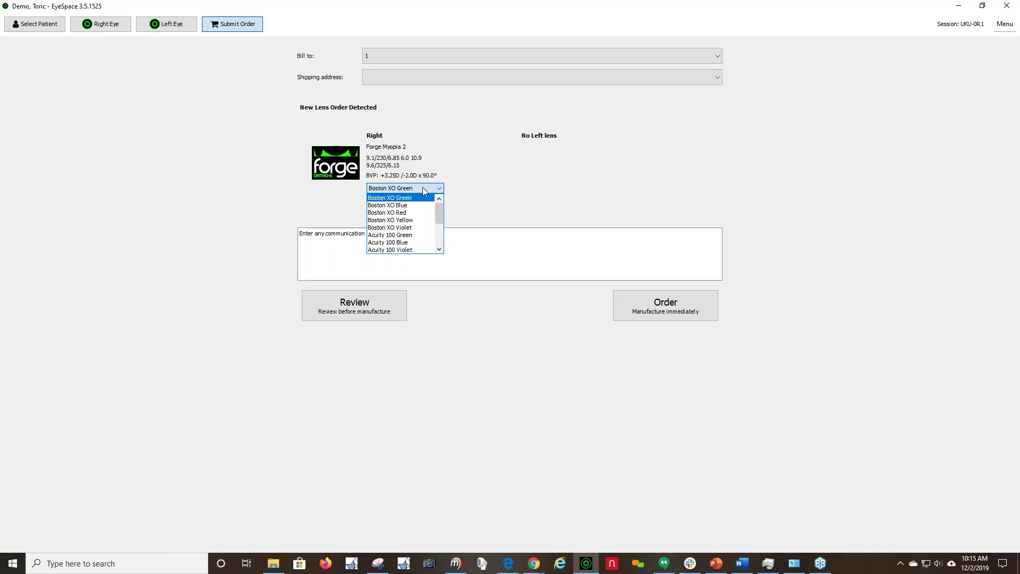
mouse_move(438, 209)
left_mouse_down()
mouse_move(438, 230)
mouse_move(438, 203)
left_mouse_up()
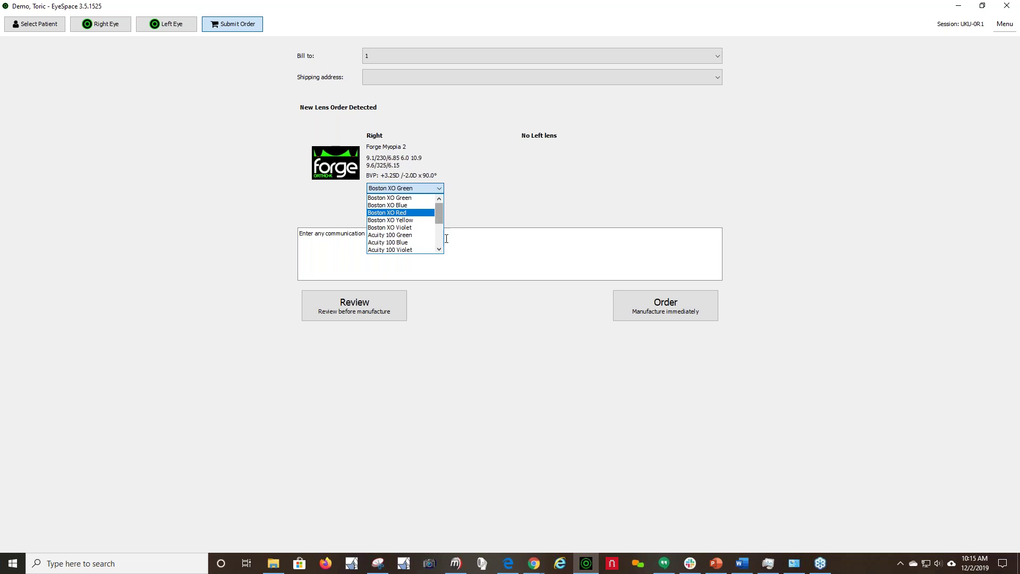
left_click(413, 262)
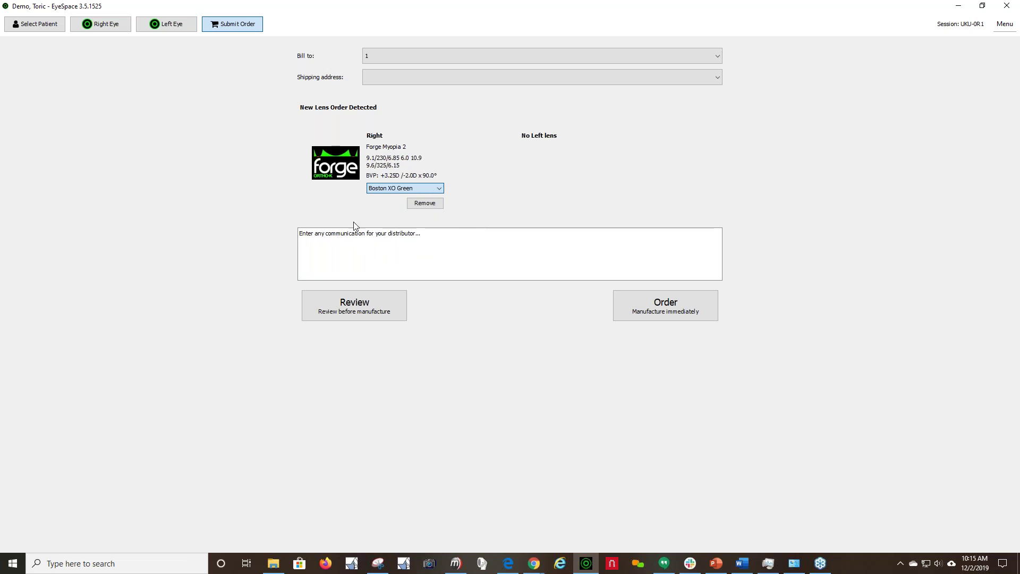
left_click(306, 236)
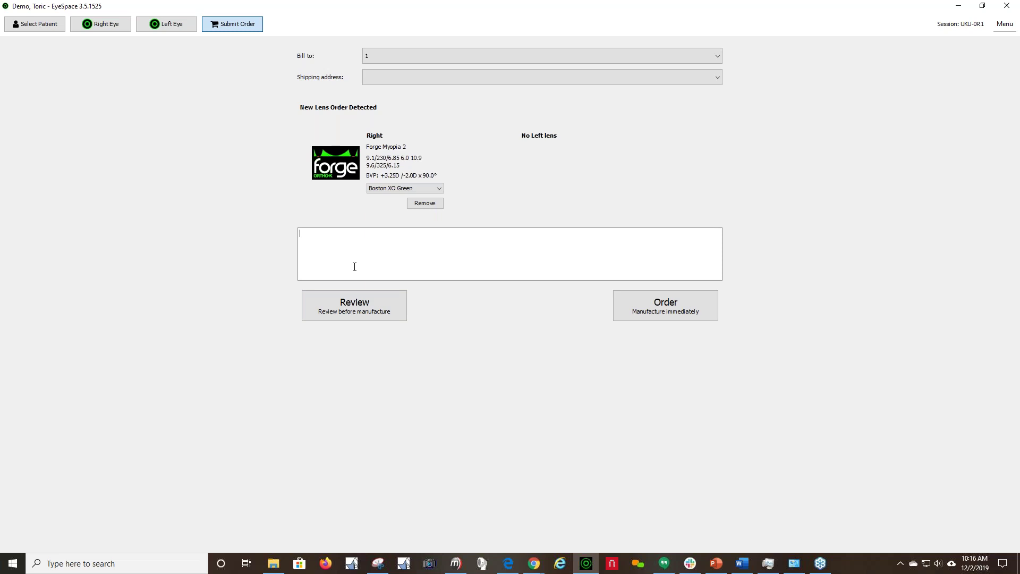
left_click(343, 252)
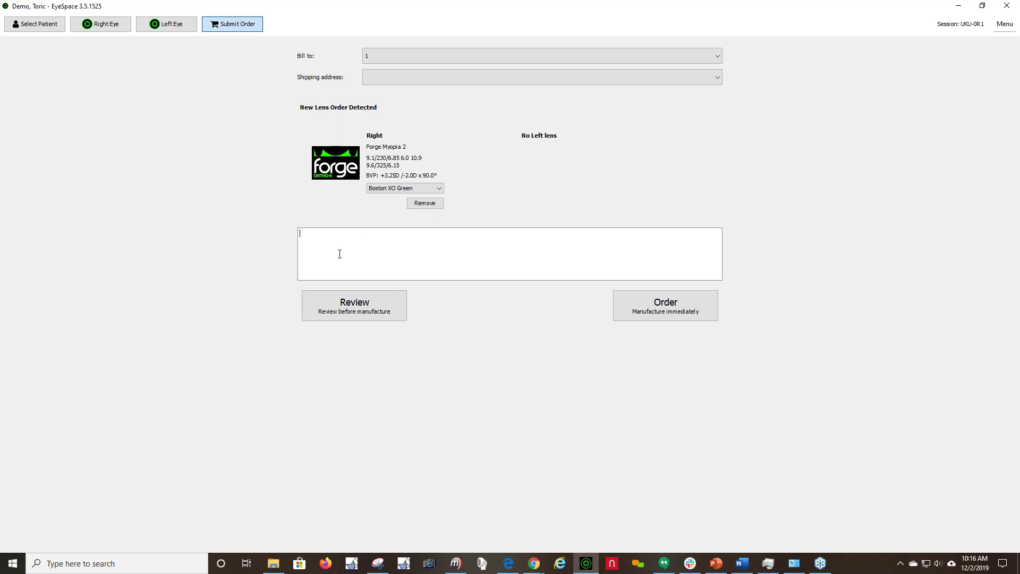